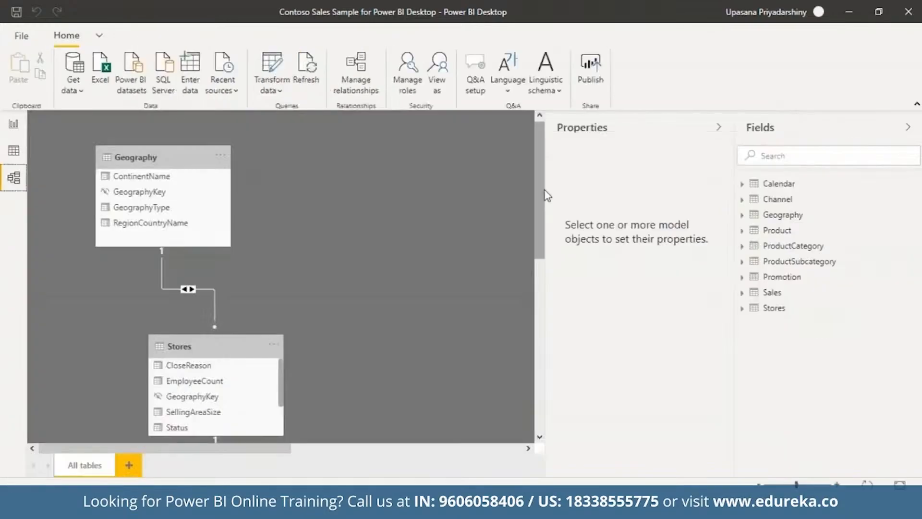
pyautogui.moveTo(542, 197); pyautogui.dragTo(581, 438)
pyautogui.moveTo(606, 397); pyautogui.dragTo(596, 236)
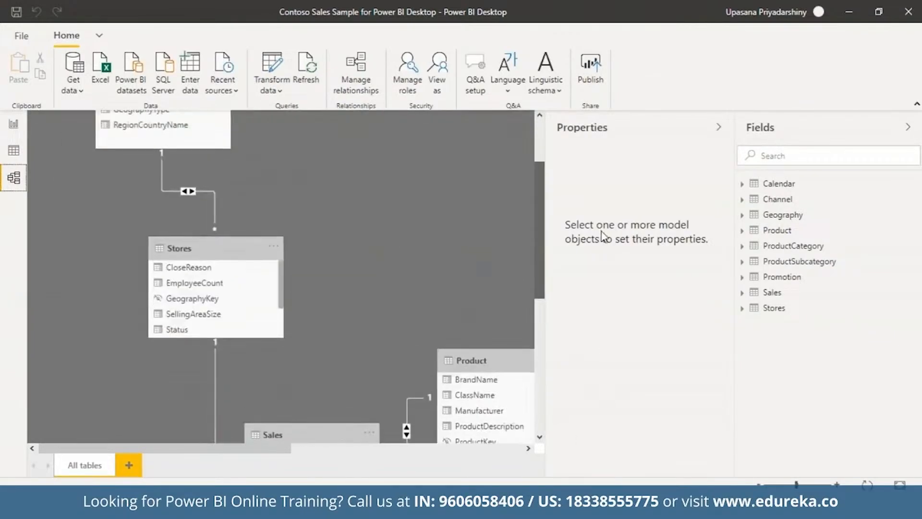
pyautogui.moveTo(542, 214); pyautogui.dragTo(553, 161)
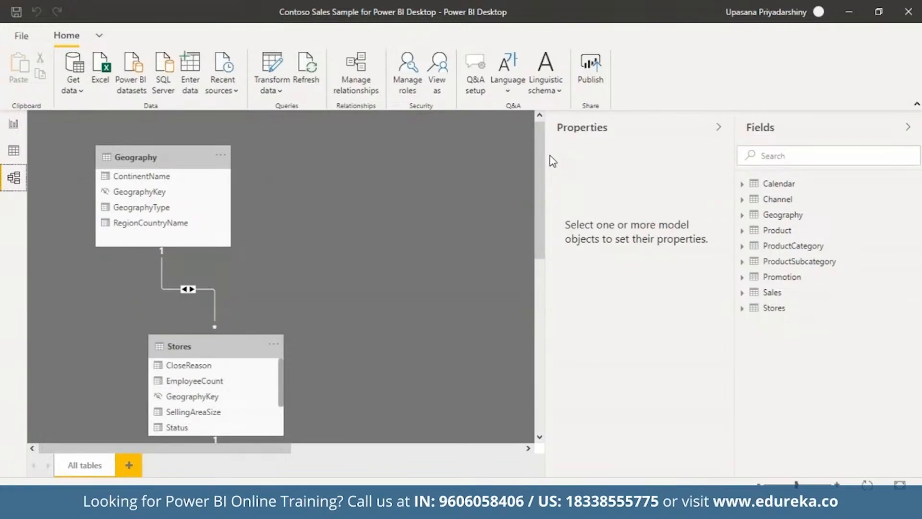
# In the report view, create a new measure in the Sales table and name it Previous Quarter Sales.
pyautogui.click(14, 158)
pyautogui.click(15, 126)
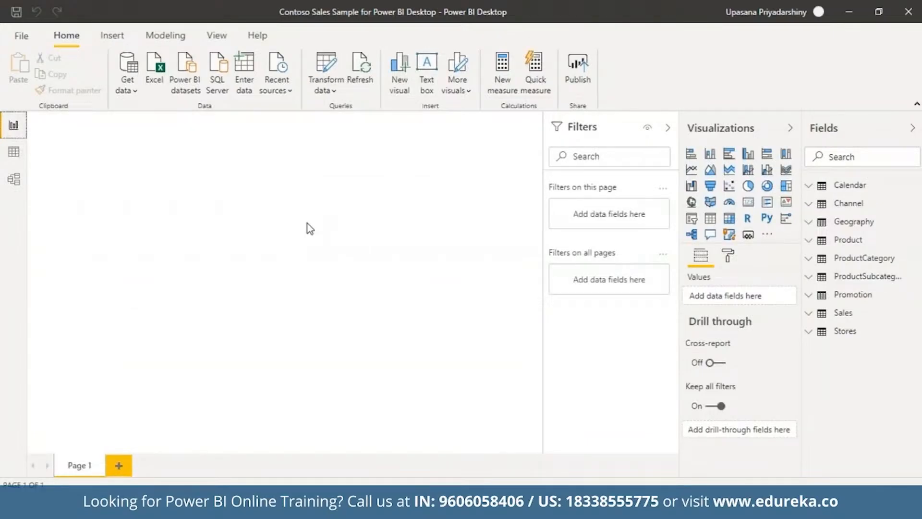
pyautogui.rightClick(813, 317)
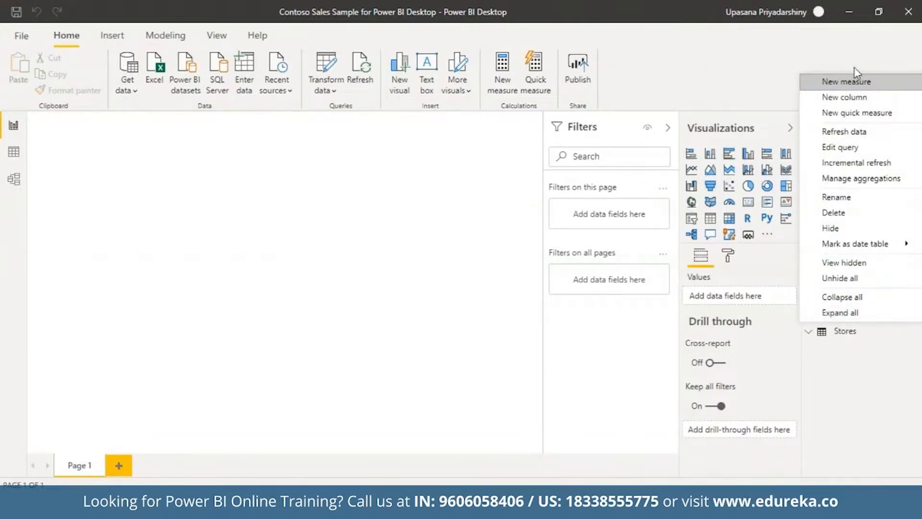
pyautogui.click(854, 82)
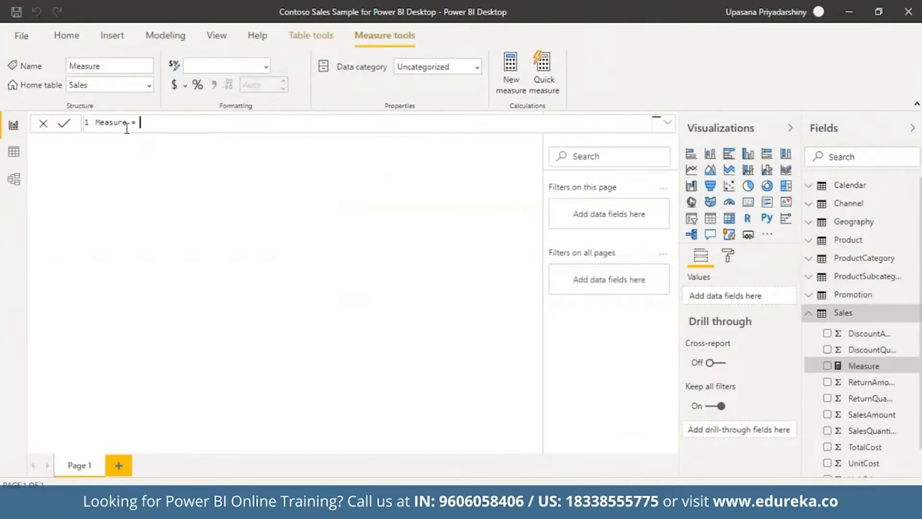
pyautogui.moveTo(127, 123); pyautogui.dragTo(96, 128)
pyautogui.write('Previ')
pyautogui.write('ous Quar')
pyautogui.write('ter S')
pyautogui.write('ales')
# Start the measure's formula with CALCULATE and give it SUM(Sales[SalesAmount]) as its expression.
pyautogui.click(218, 127)
pyautogui.write('Ca')
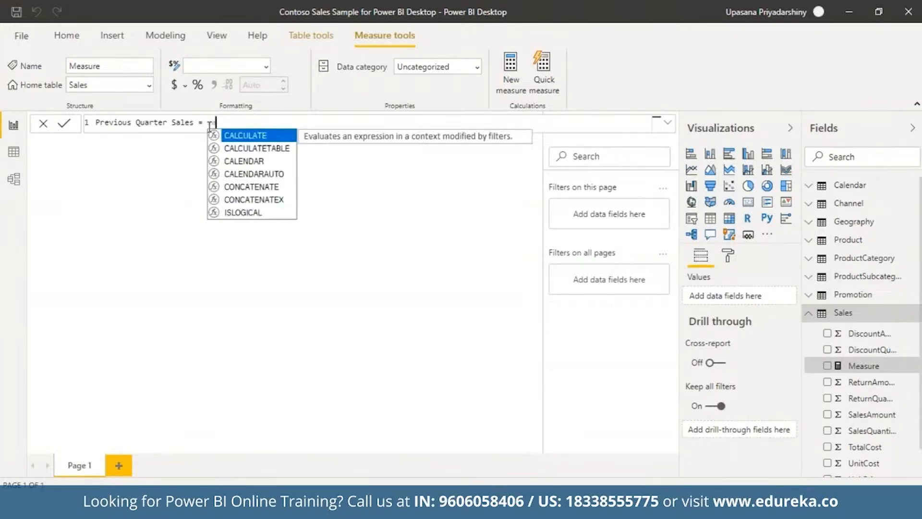
pyautogui.doubleClick(245, 137)
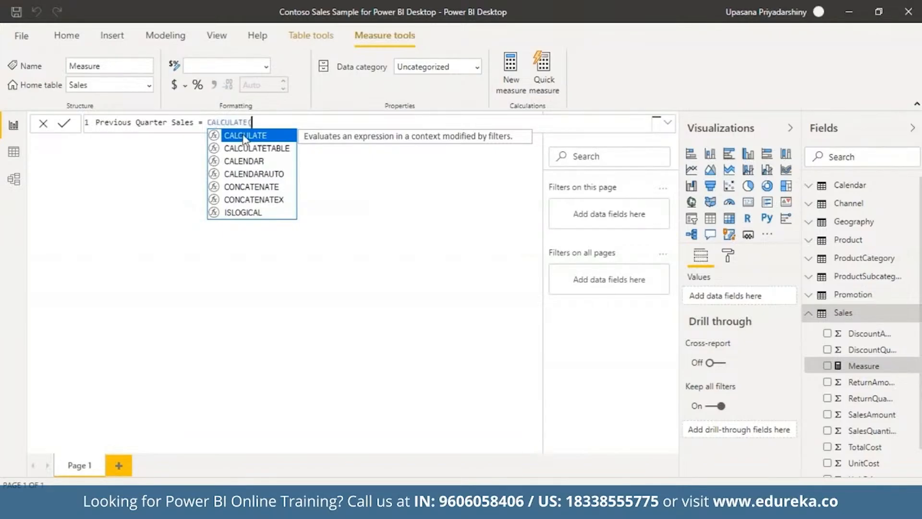
pyautogui.write('(')
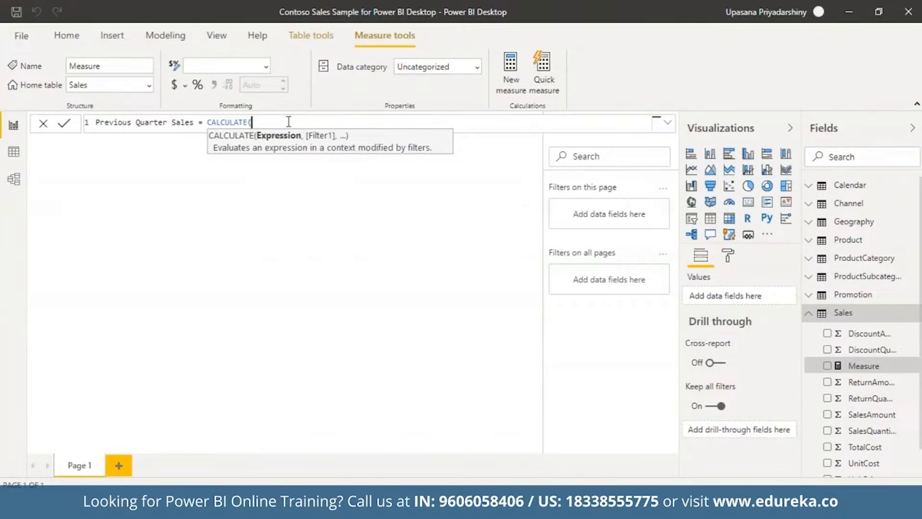
pyautogui.write('s')
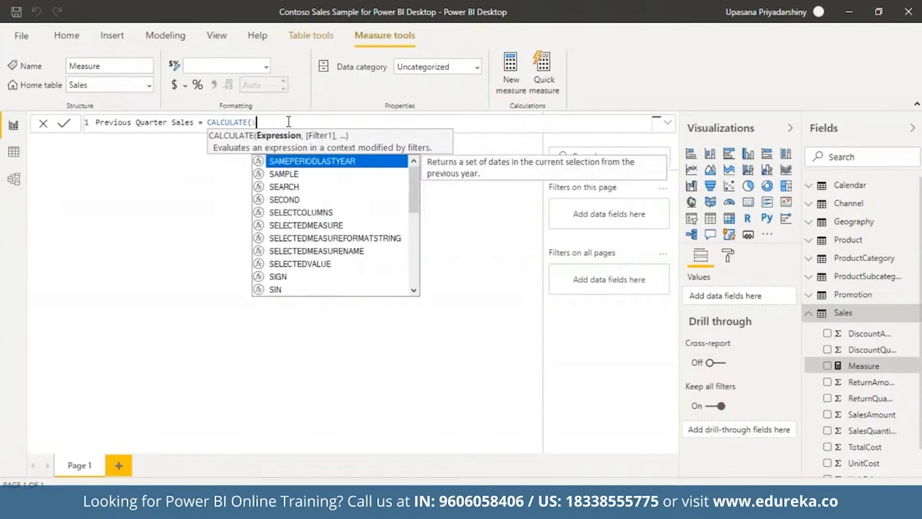
pyautogui.write('um(sa')
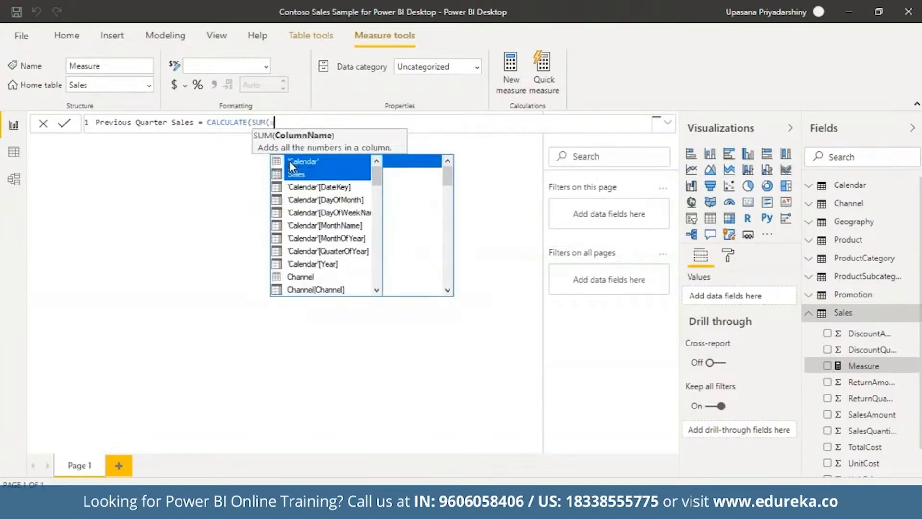
pyautogui.write('l')
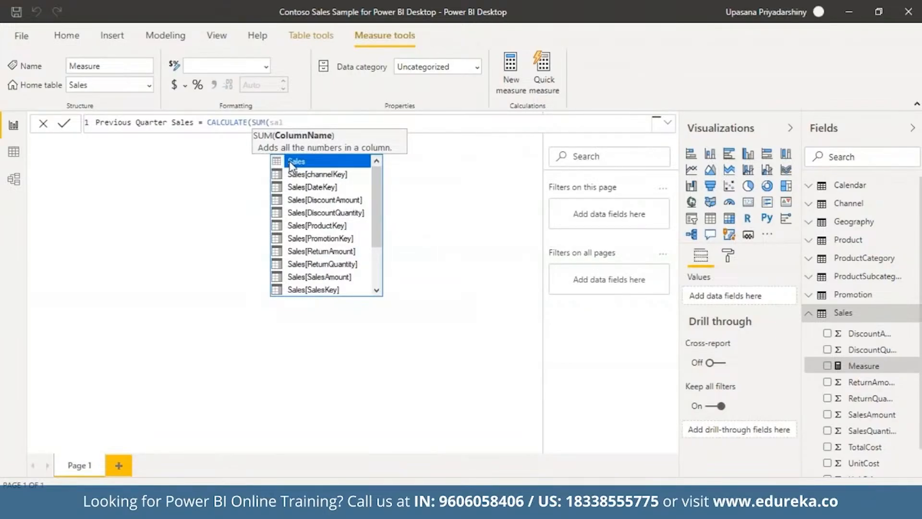
pyautogui.click(308, 277)
pyautogui.doubleClick(308, 278)
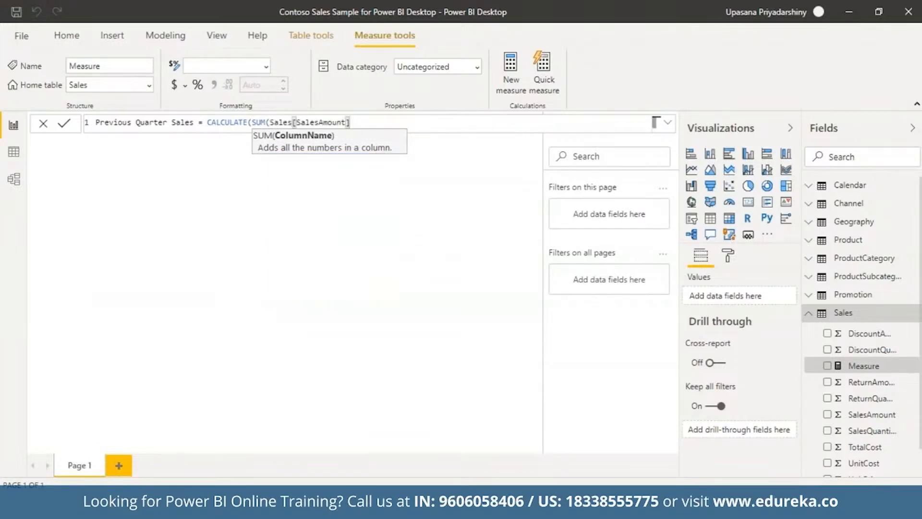
pyautogui.write(')')
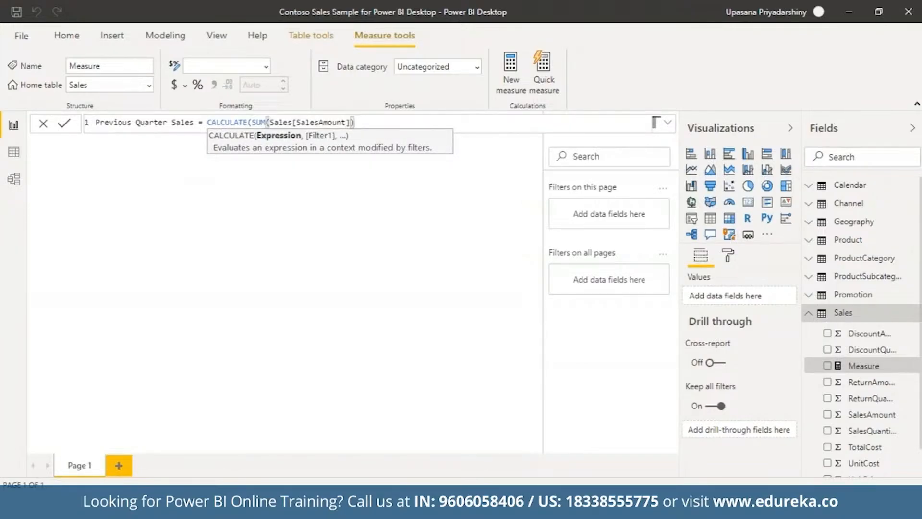
# Add PREVIOUSQUARTER('Calendar'[DateKey]) as the CALCULATE filter, close the formula and commit the measure.
pyautogui.write(',')
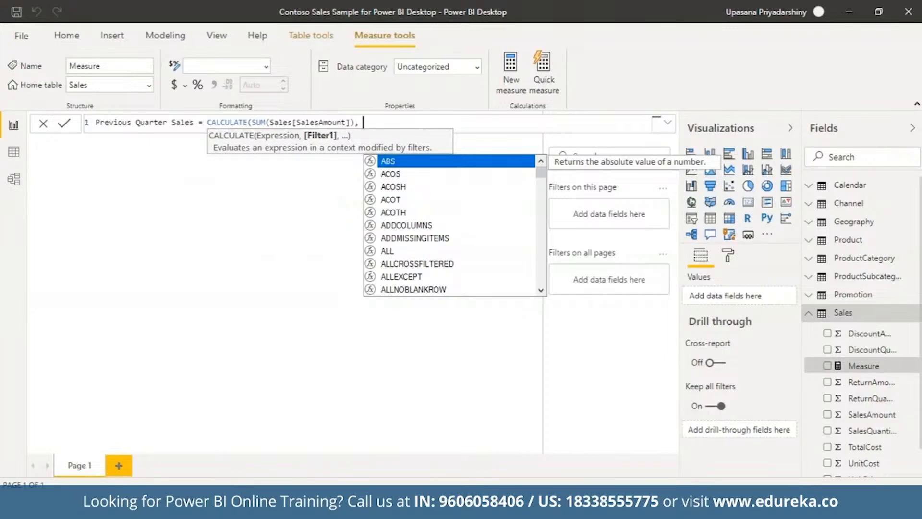
pyautogui.write('pre')
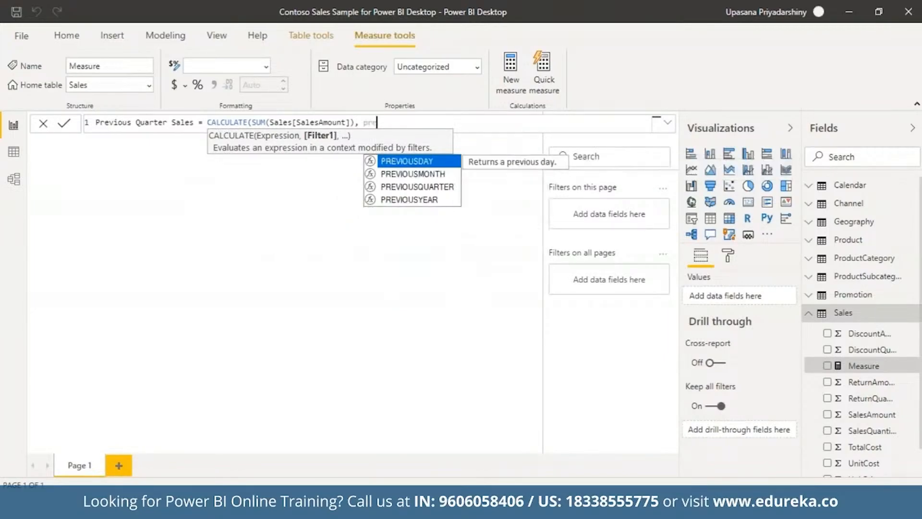
pyautogui.click(409, 187)
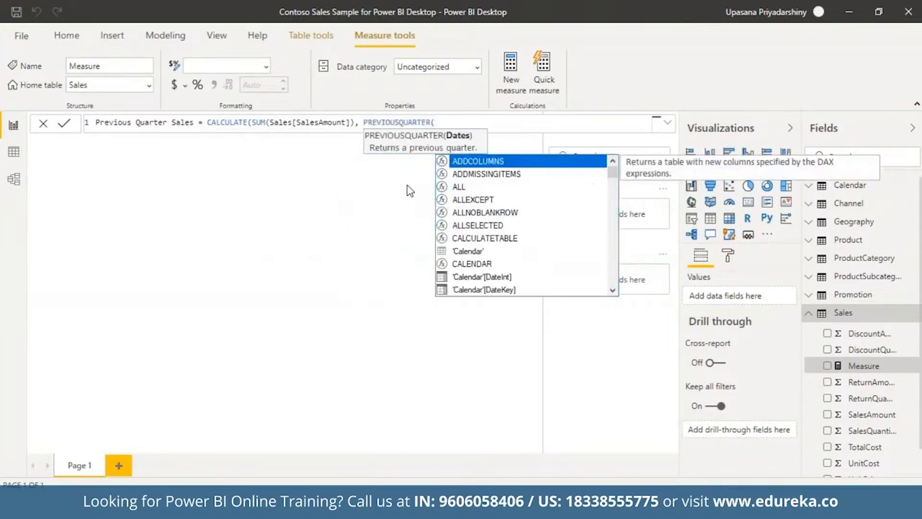
pyautogui.write('cal')
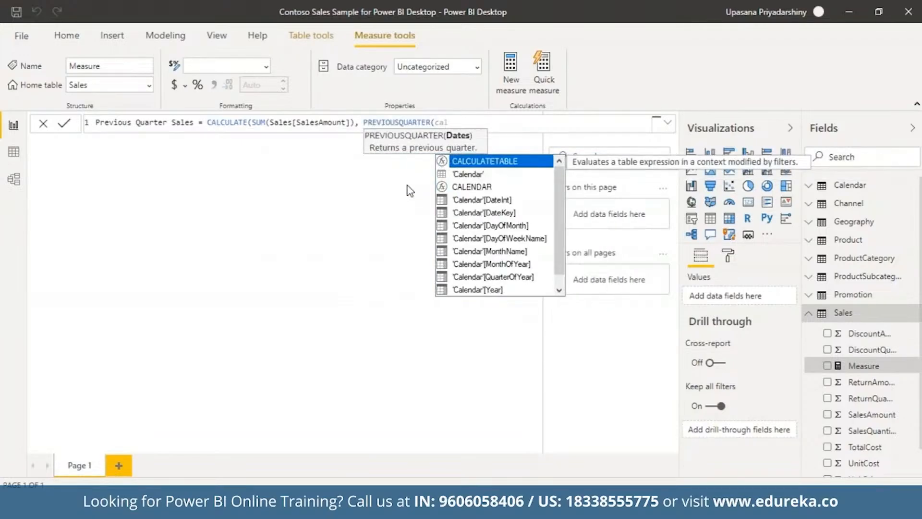
pyautogui.click(482, 214)
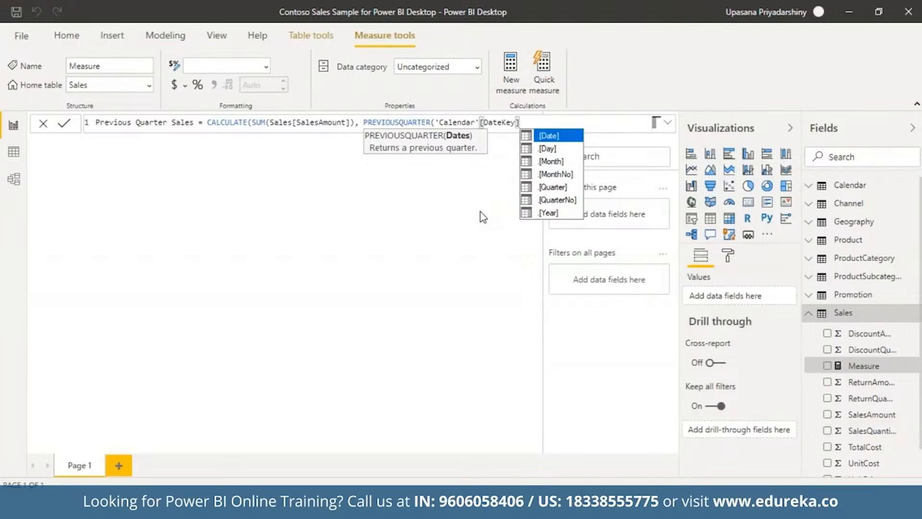
pyautogui.write('))')
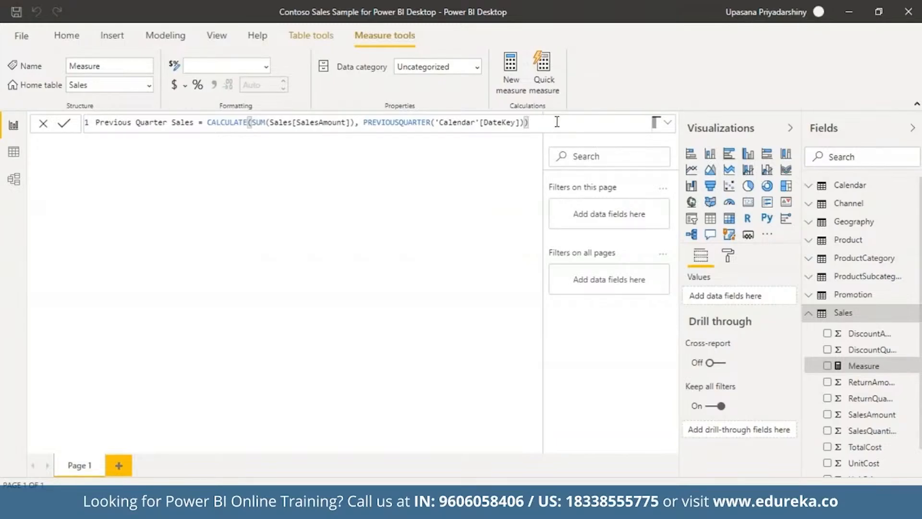
pyautogui.click(64, 124)
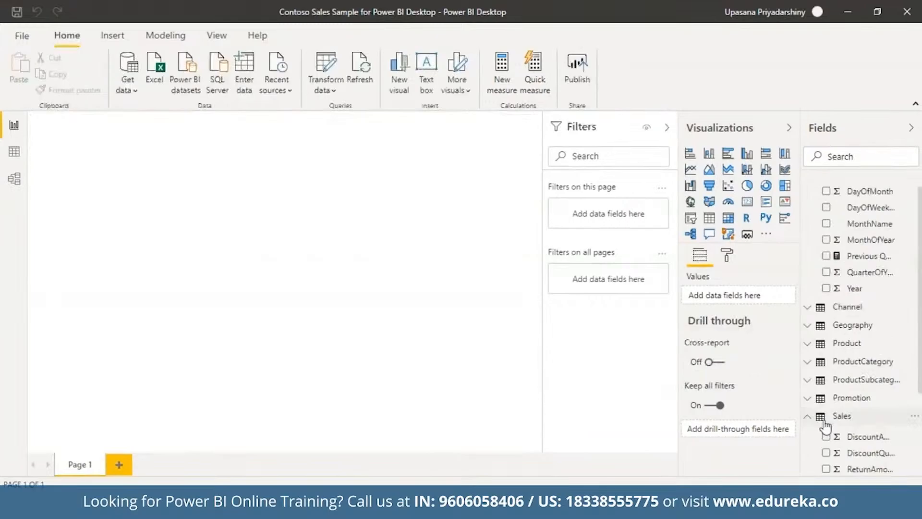
# Create a column chart of SalesAmount on the report page and add the Previous Quarter Sales measure to its values.
pyautogui.click(822, 416)
pyautogui.scroll(-3, 851, 308)
pyautogui.moveTo(871, 383); pyautogui.dragTo(308, 259)
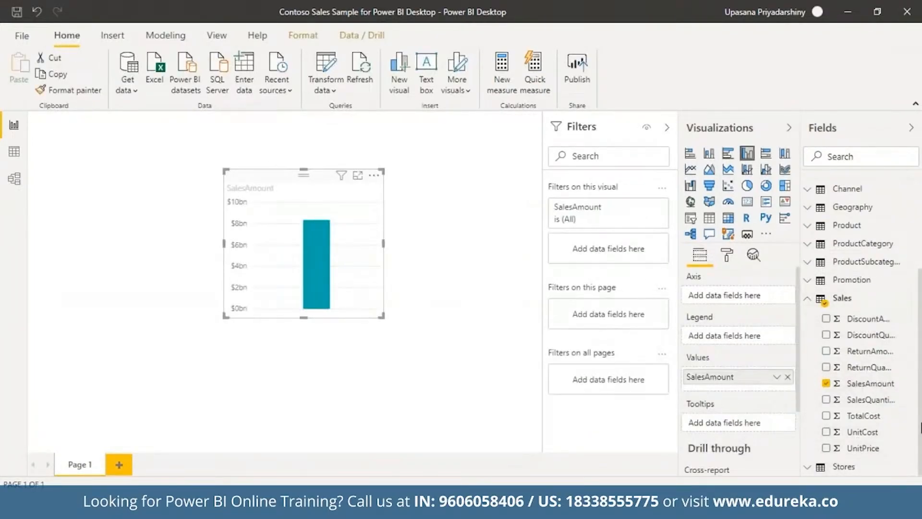
pyautogui.scroll(2, 920, 329)
pyautogui.scroll(3, 920, 329)
pyautogui.click(864, 270)
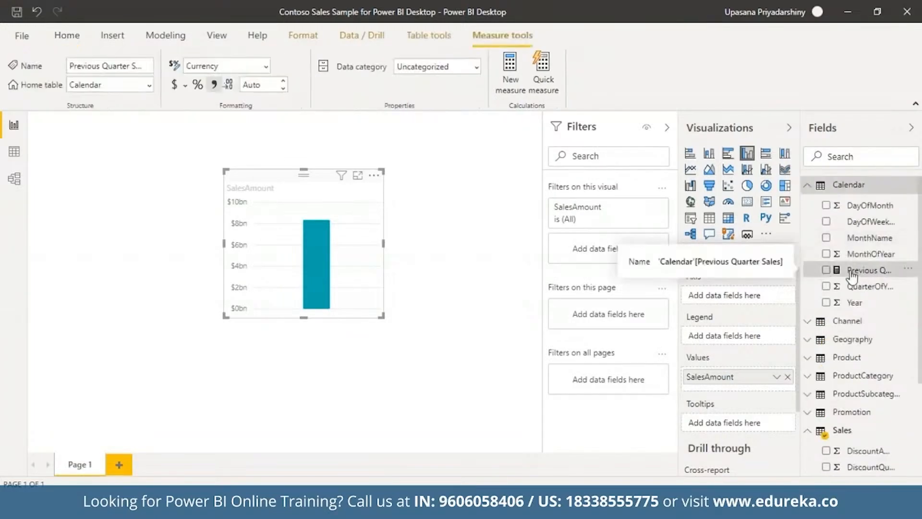
pyautogui.moveTo(864, 270); pyautogui.dragTo(732, 395)
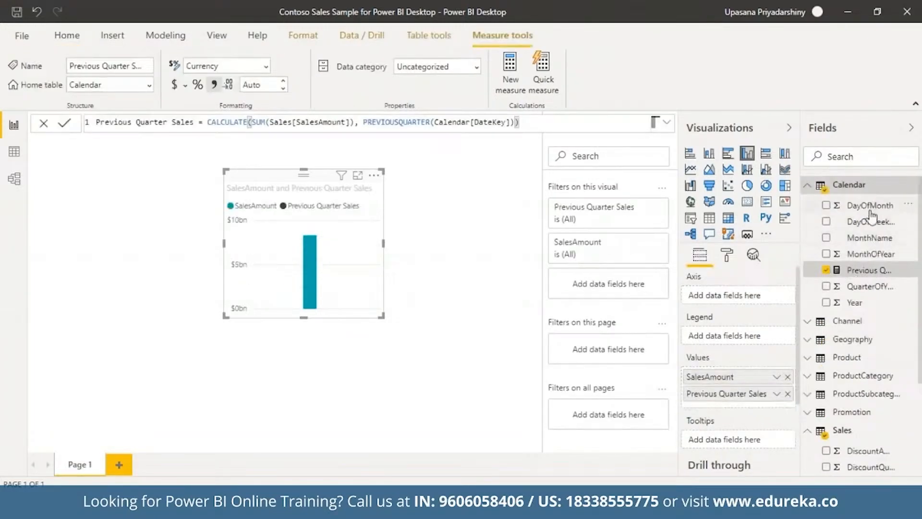
# Put Year and QuarterOfYear on the chart's axis and enlarge the chart slightly.
pyautogui.moveTo(855, 302); pyautogui.dragTo(731, 301)
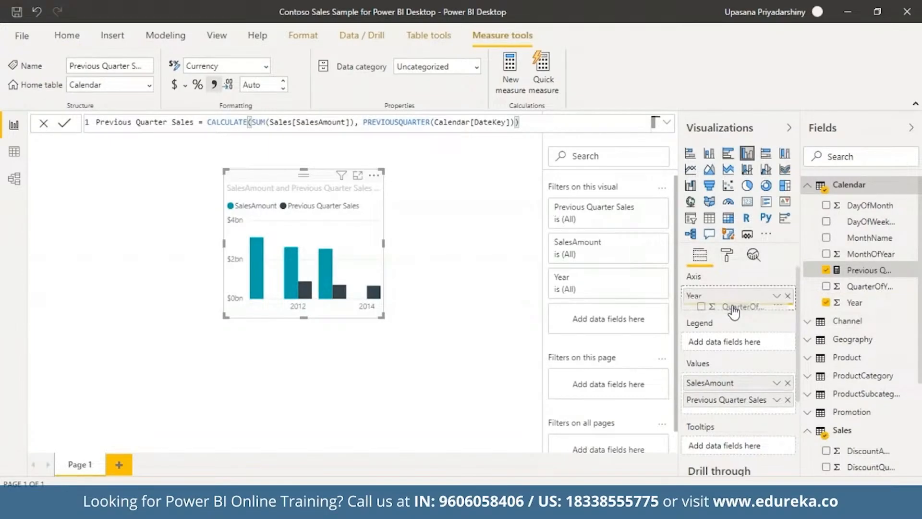
pyautogui.moveTo(733, 312); pyautogui.dragTo(735, 313)
pyautogui.moveTo(383, 317); pyautogui.dragTo(409, 321)
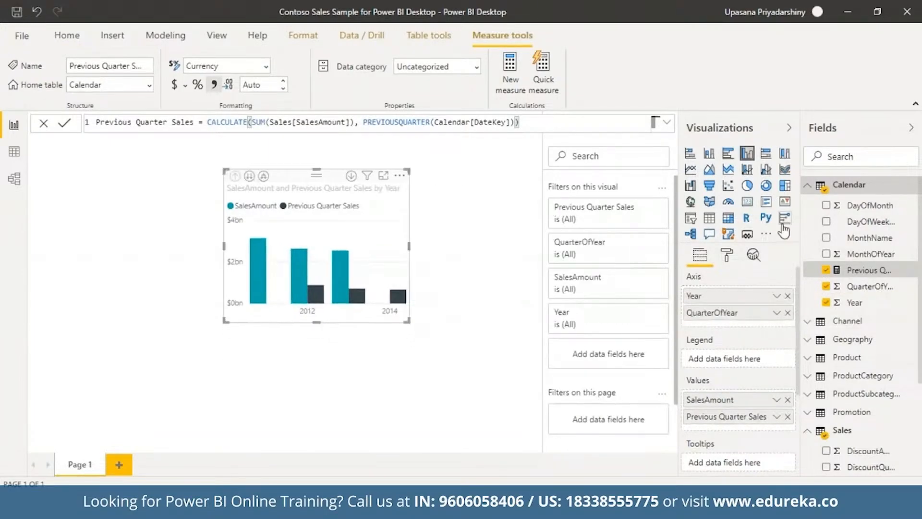
# Add a separate slicer beside the column chart, using Year and QuarterOfYear from the Calendar table as its fields.
pyautogui.click(690, 217)
pyautogui.hotkey('ctrl', 'z')
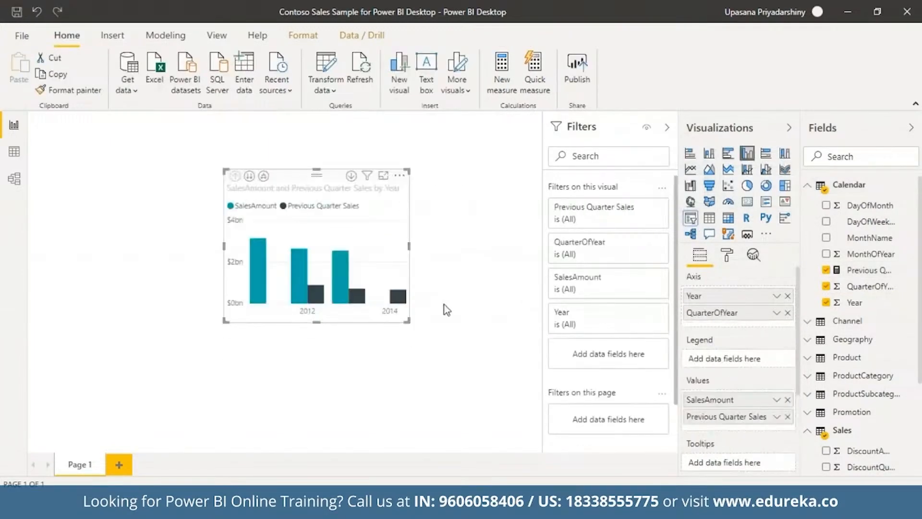
pyautogui.click(447, 309)
pyautogui.click(690, 218)
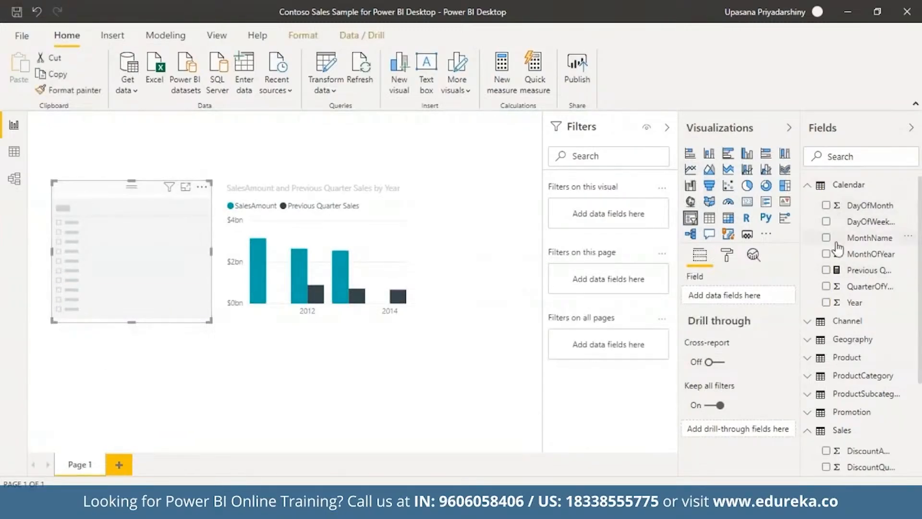
pyautogui.click(827, 302)
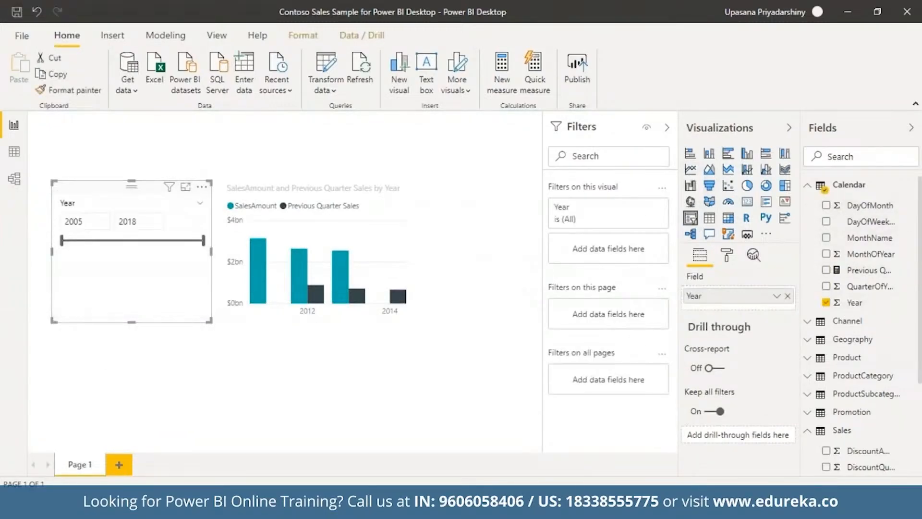
pyautogui.moveTo(865, 286); pyautogui.dragTo(750, 312)
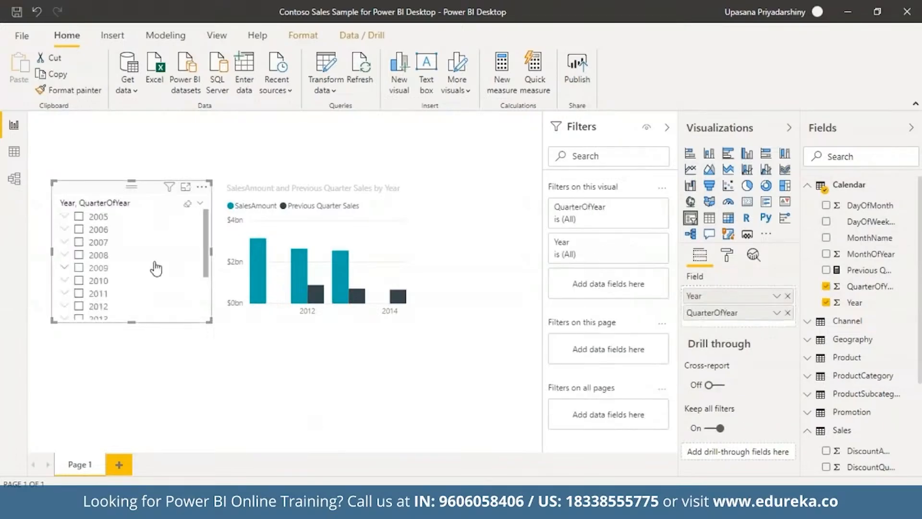
# Expand 2013 in the slicer and filter the chart to quarter 2 of that year.
pyautogui.click(77, 294)
pyautogui.click(77, 294)
pyautogui.moveTo(205, 266); pyautogui.dragTo(192, 324)
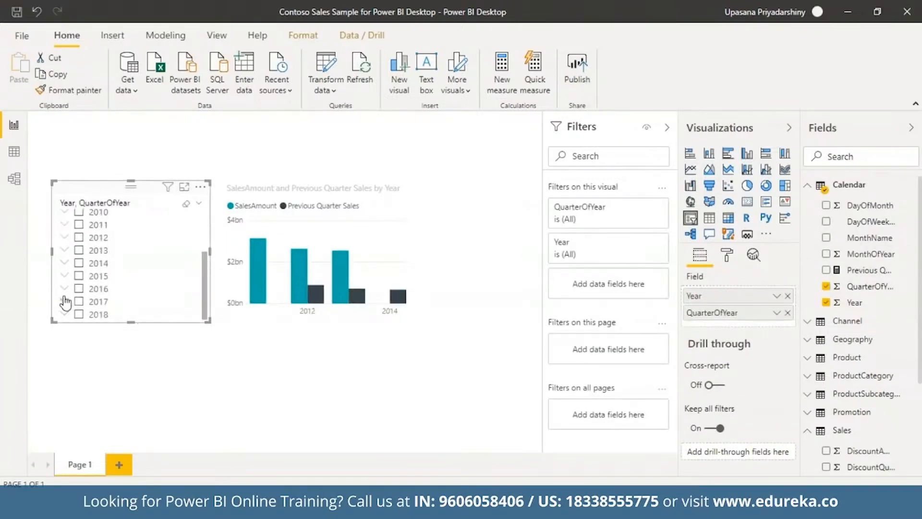
pyautogui.click(65, 251)
pyautogui.click(92, 276)
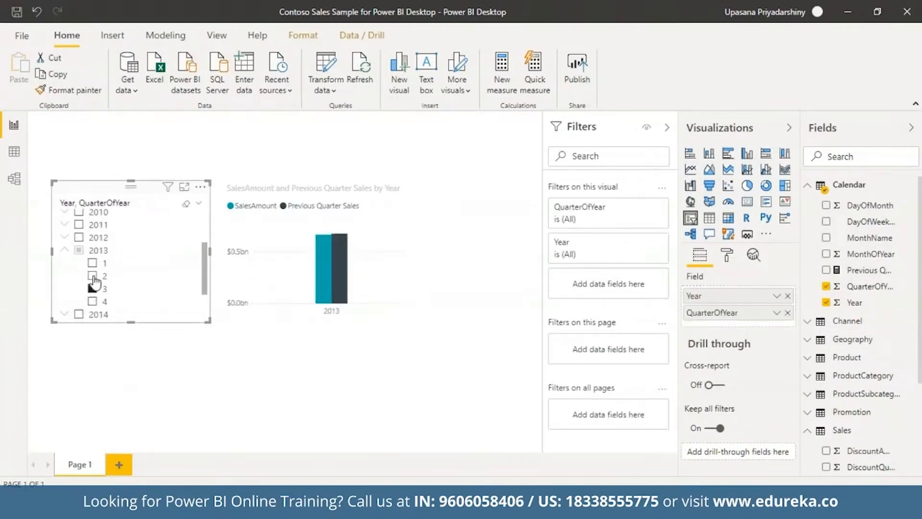
pyautogui.press('Escape')
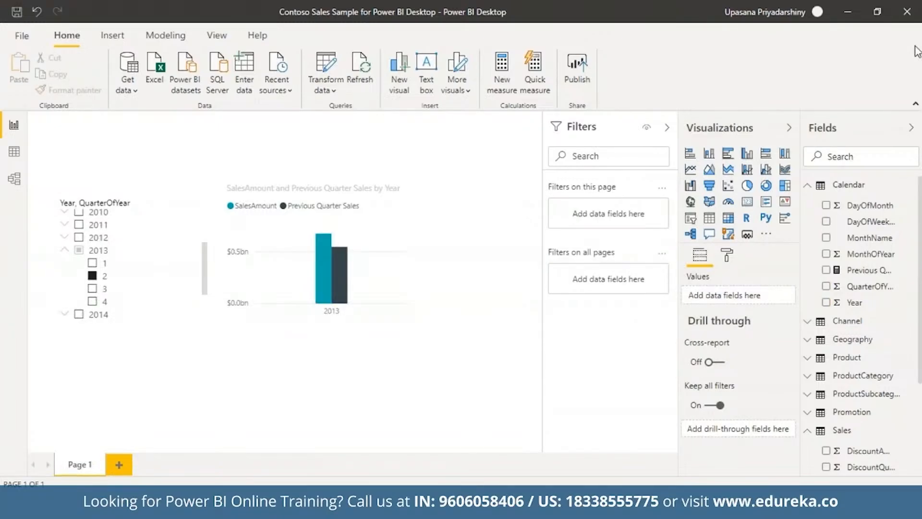
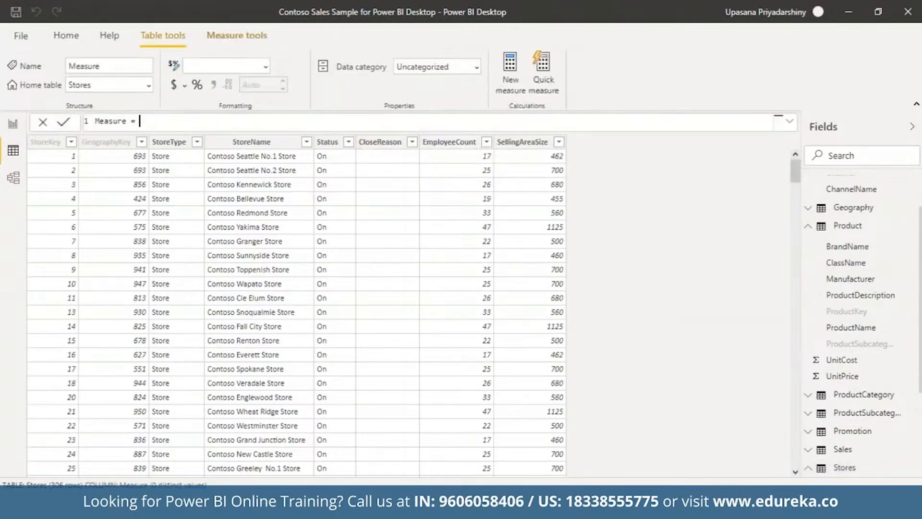
# Define the new measure in the Stores table as Countax Measure = COUNTAX(FILTER(Stores, [Status]= "Off"),[CloseReason]).
pyautogui.doubleClick(97, 121)
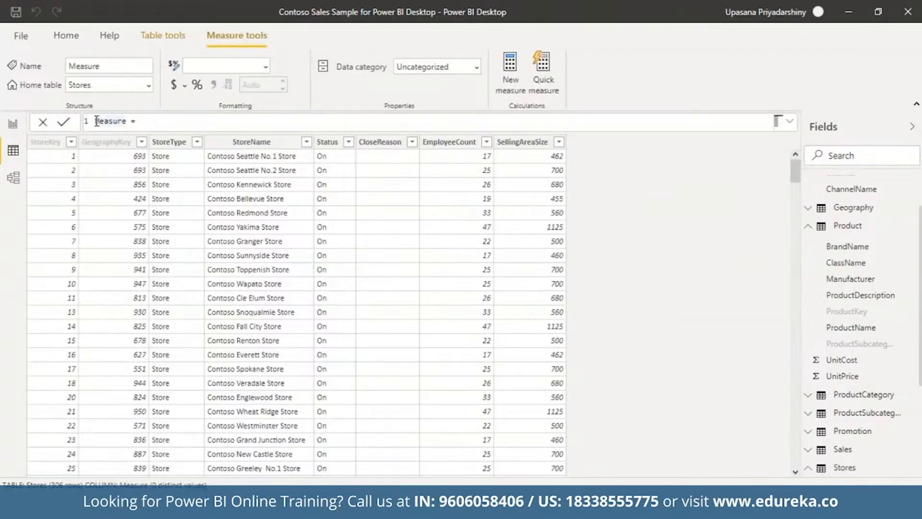
pyautogui.click(96, 121)
pyautogui.write('Countax')
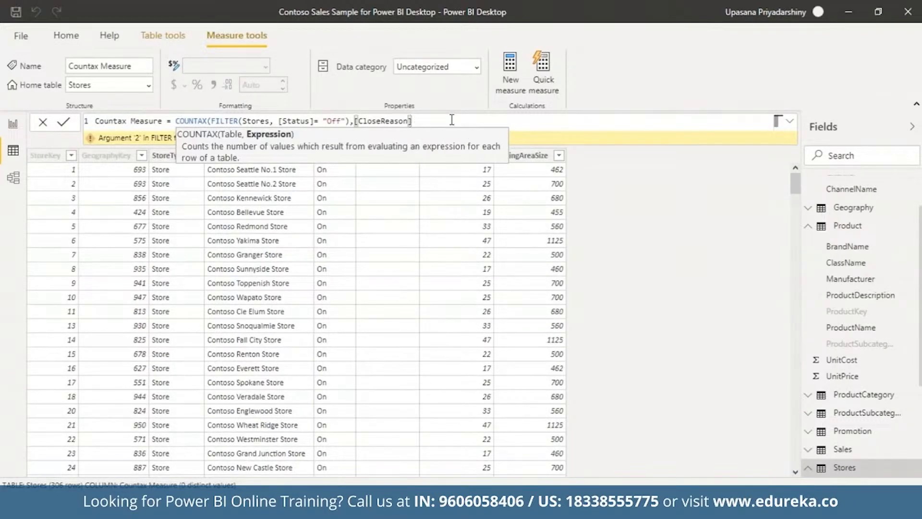
pyautogui.write(')')
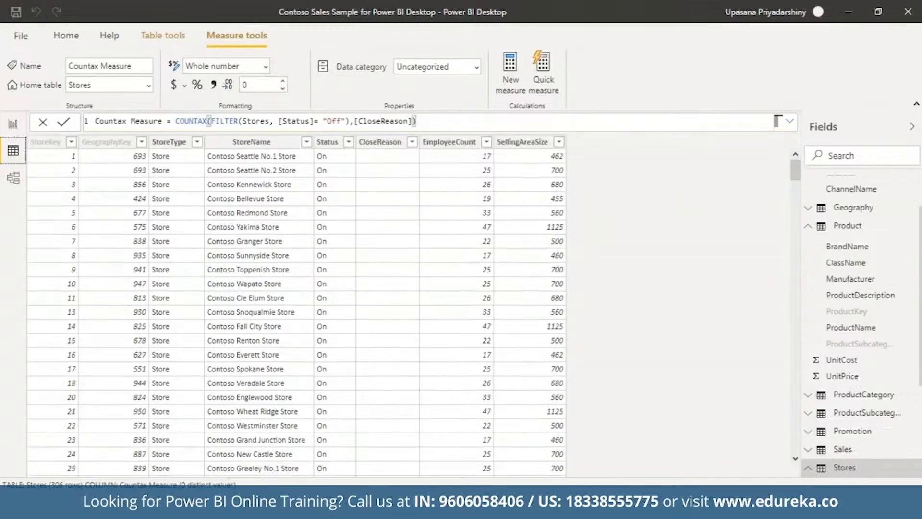
# Place Countax Measure from the Stores table on the empty report Page 2 and show it as a card.
pyautogui.click(13, 124)
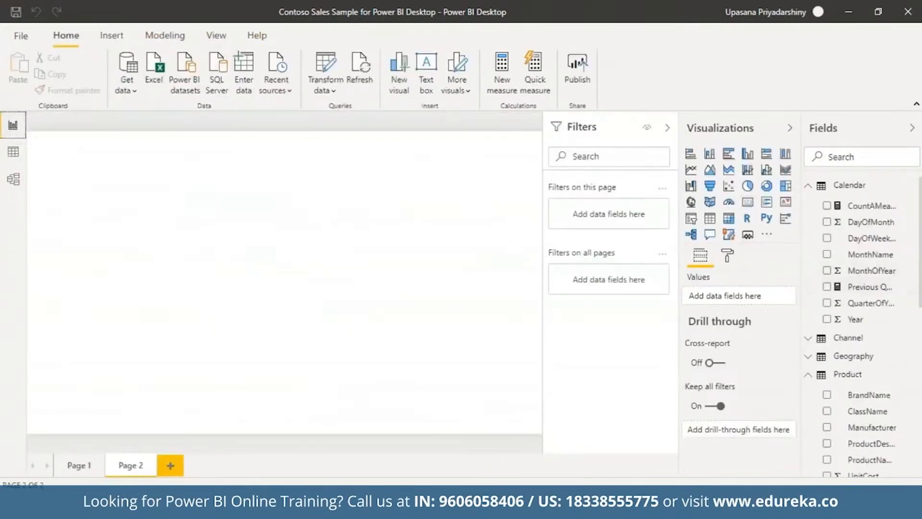
pyautogui.scroll(-8, 831, 346)
pyautogui.moveTo(867, 408); pyautogui.dragTo(301, 242)
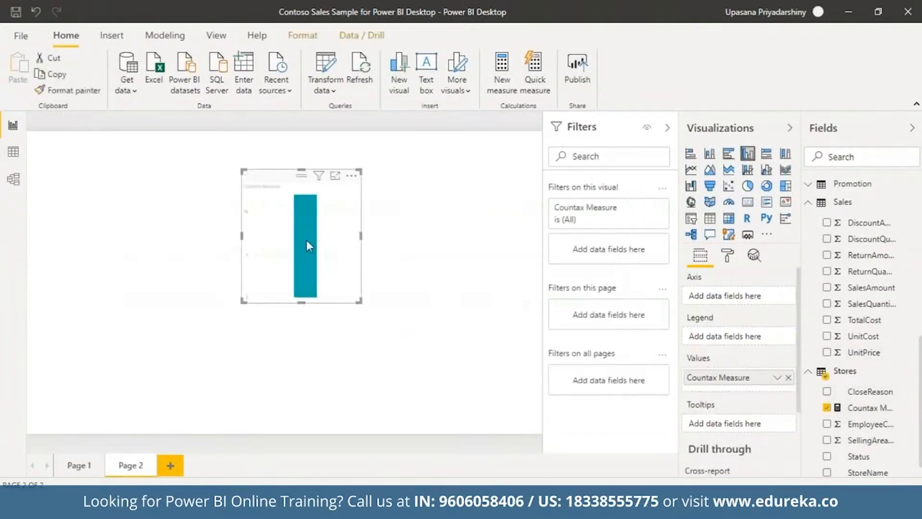
pyautogui.click(752, 205)
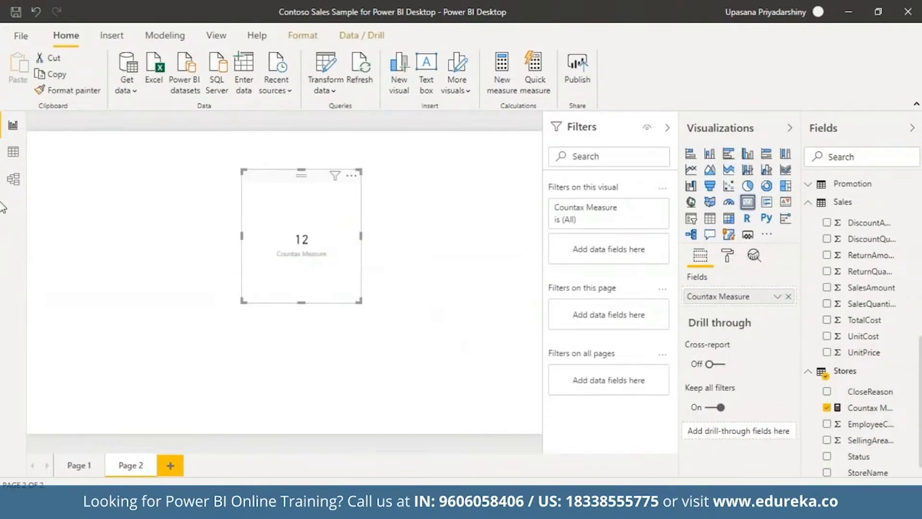
# Examine the Status and CloseReason values of the closed stores near the end of the Stores table and return to the report.
pyautogui.click(14, 155)
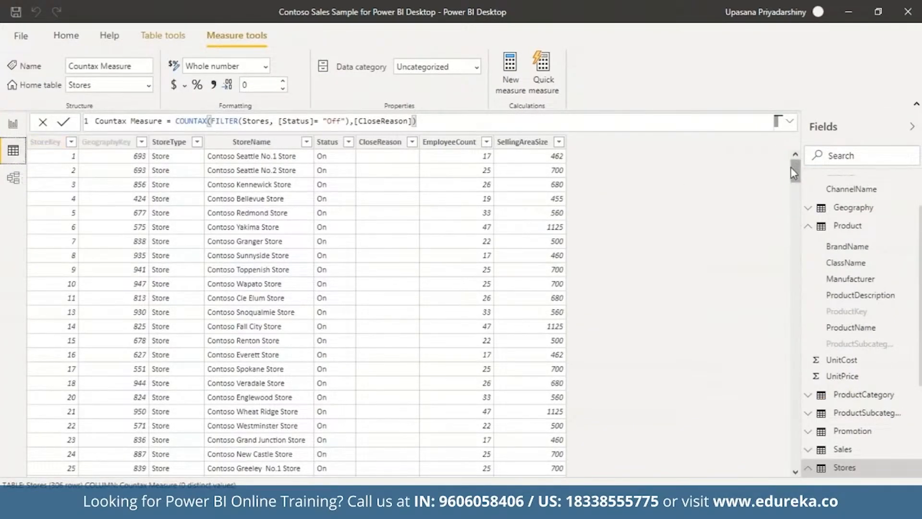
pyautogui.moveTo(796, 168); pyautogui.dragTo(842, 451)
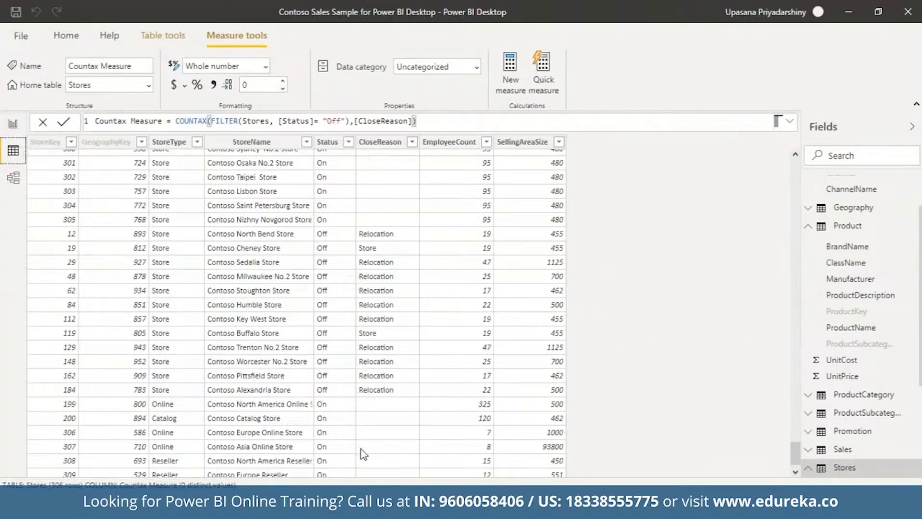
pyautogui.click(13, 125)
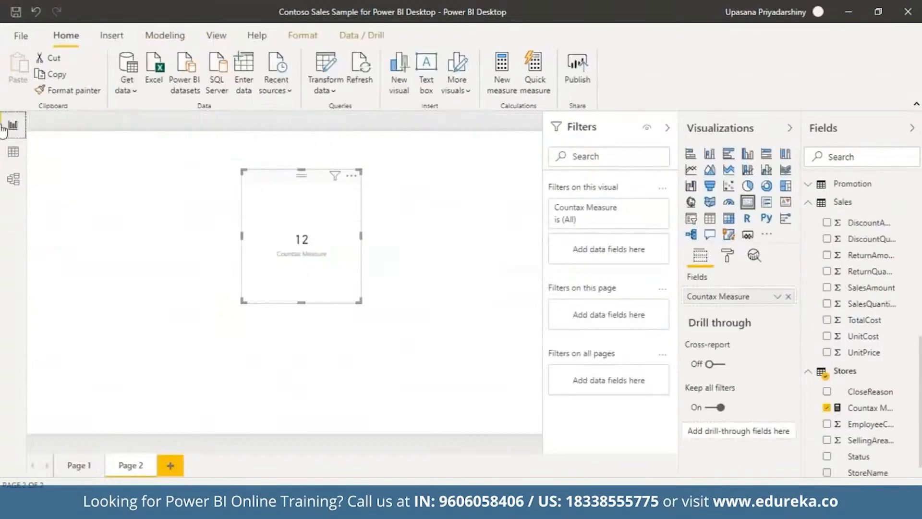